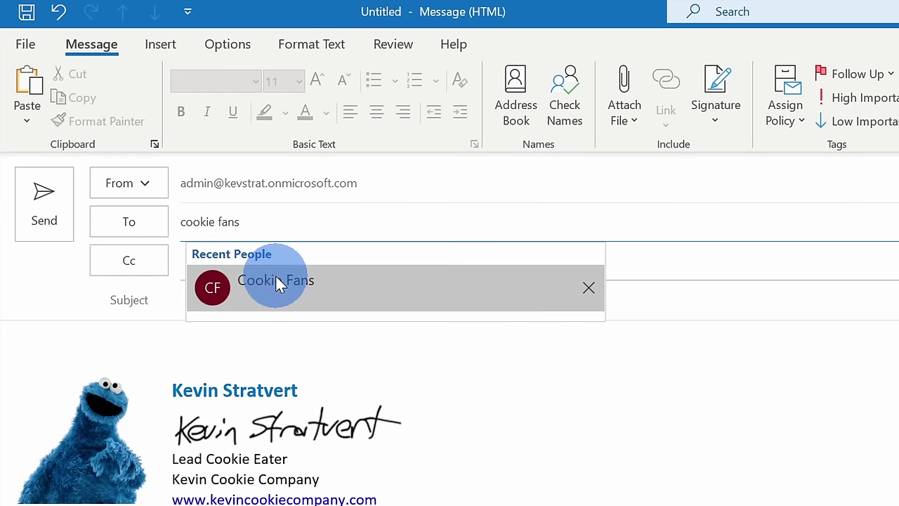
Address the message to the Cookie Fans group suggestion and close it.
click(277, 281)
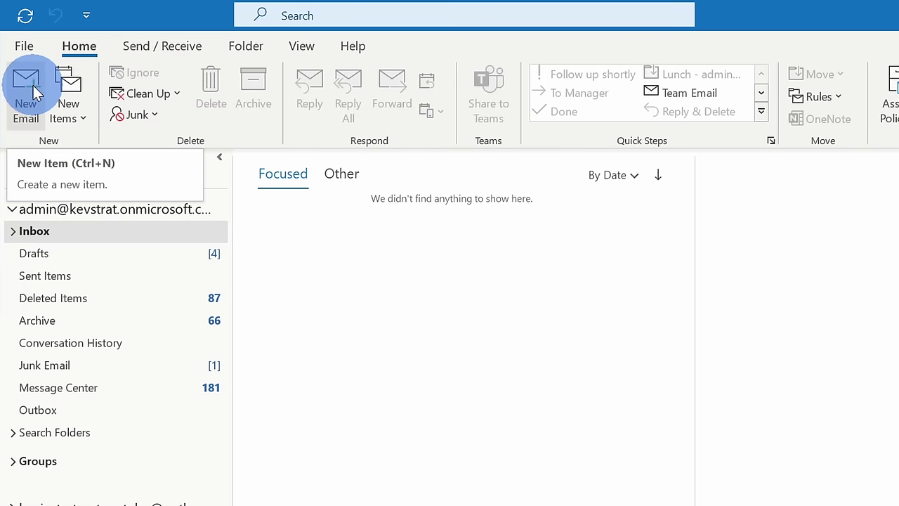
Start a new email and enter the 10-digit phone number in the To field.
click(33, 85)
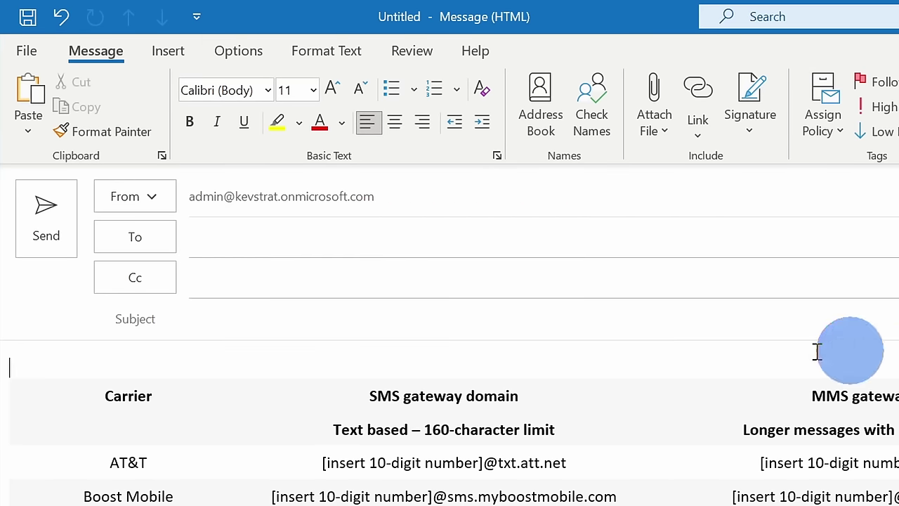
click(302, 231)
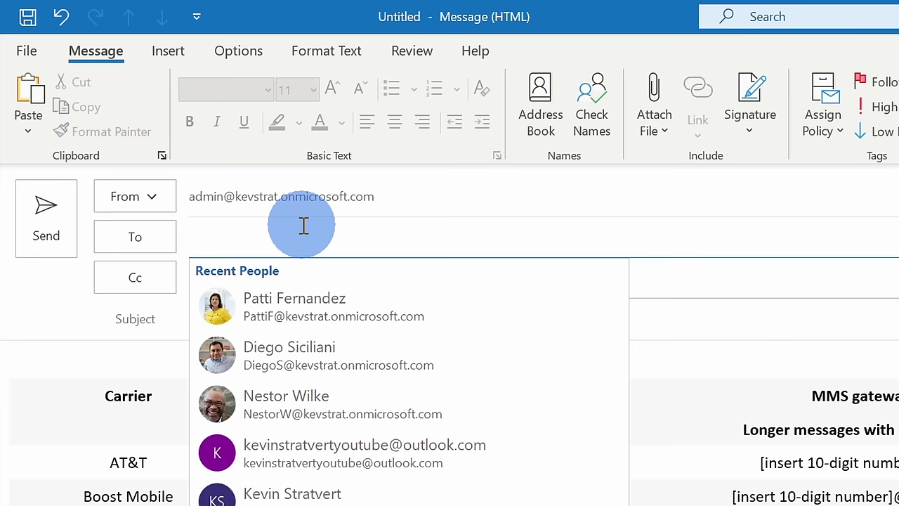
text(123456789)
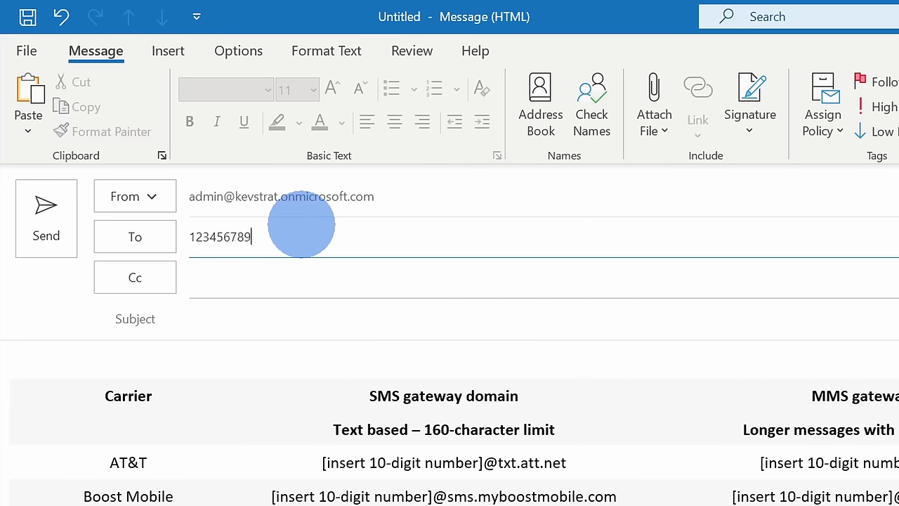
text(0)
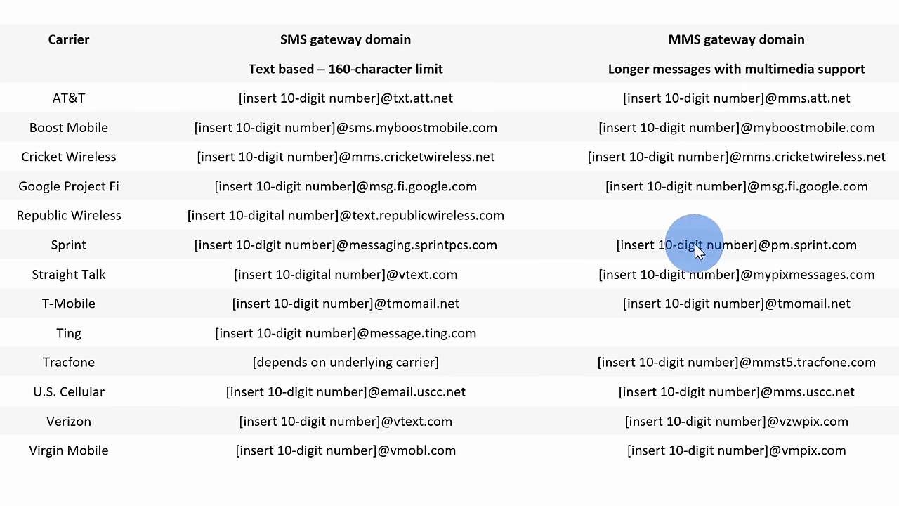
drag(270, 267, 379, 266)
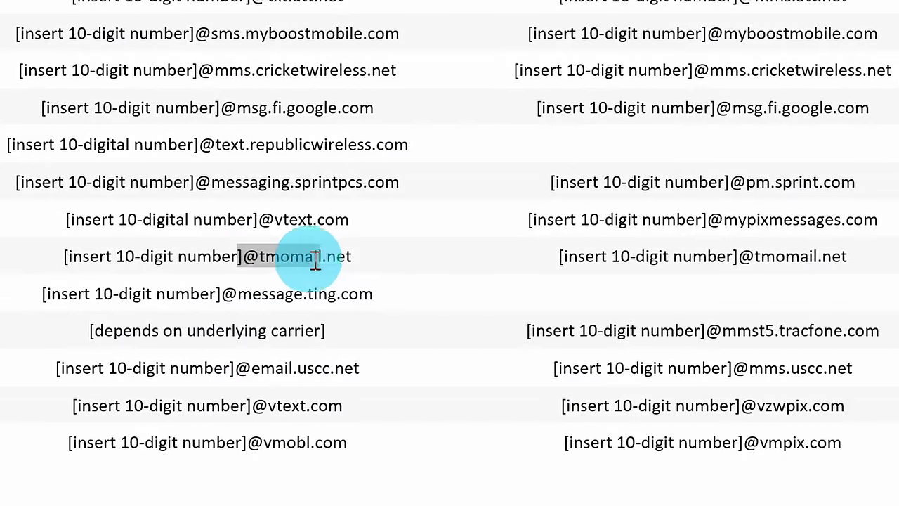
drag(848, 258, 749, 255)
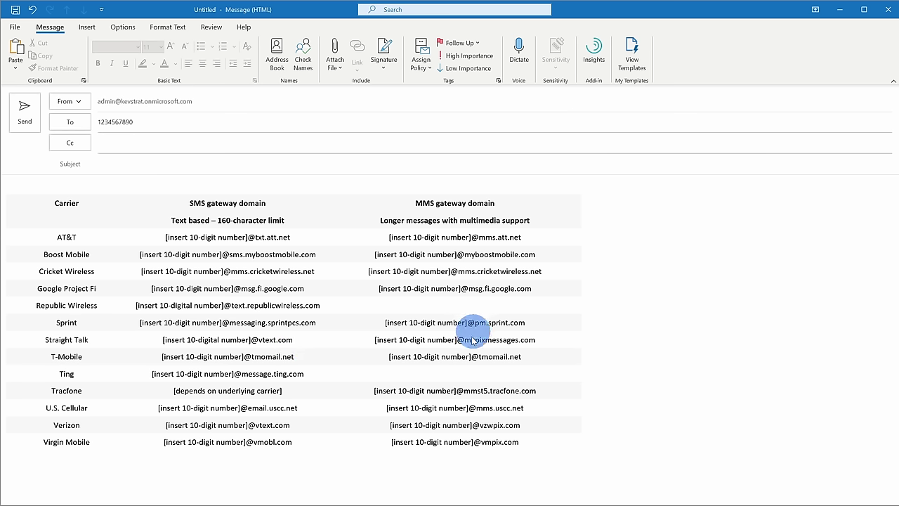
drag(531, 356, 471, 355)
key(ctrl+c)
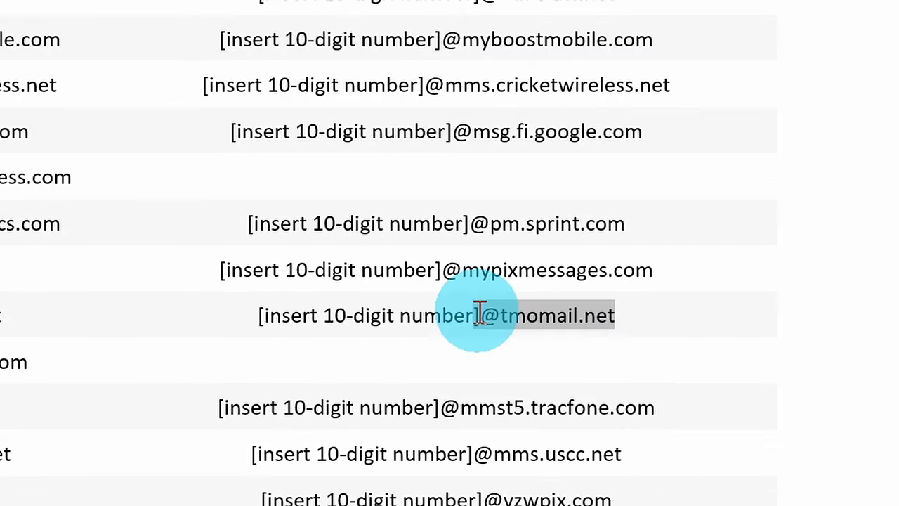
drag(480, 314, 480, 315)
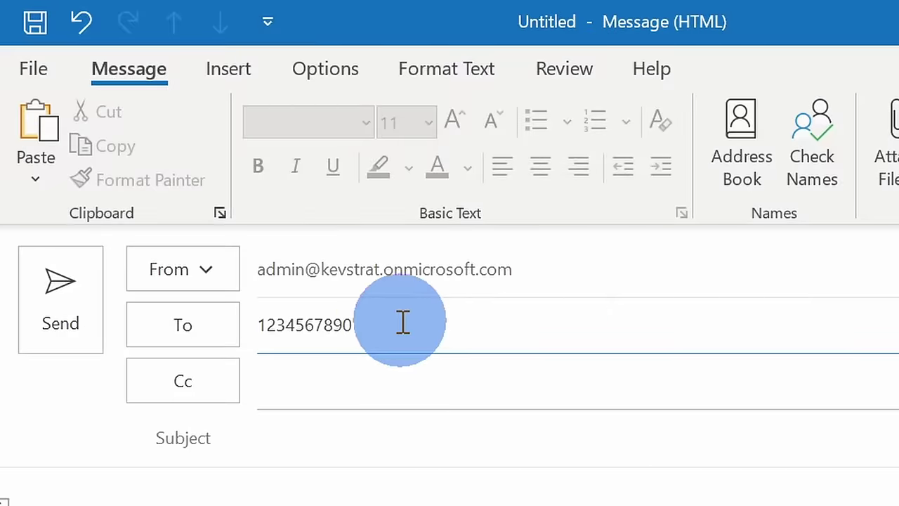
key(ctrl+v)
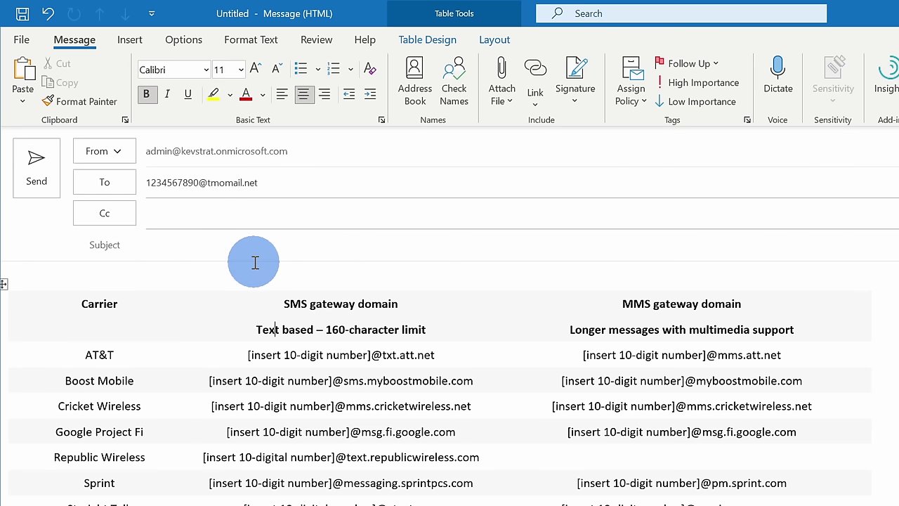
click(243, 248)
text(What cookie is your favorite?)
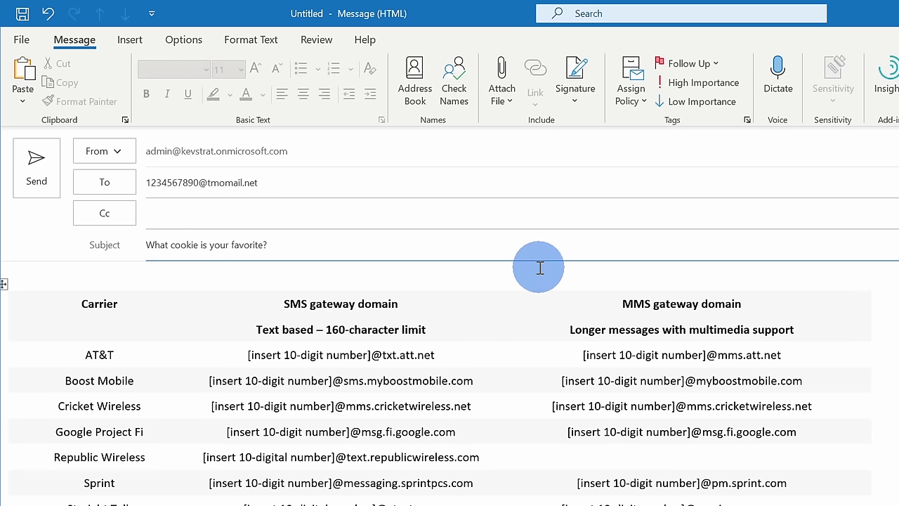
Replace the gateway table with 'Blue is my fav!' and the photo collage, then send it.
drag(371, 276, 485, 503)
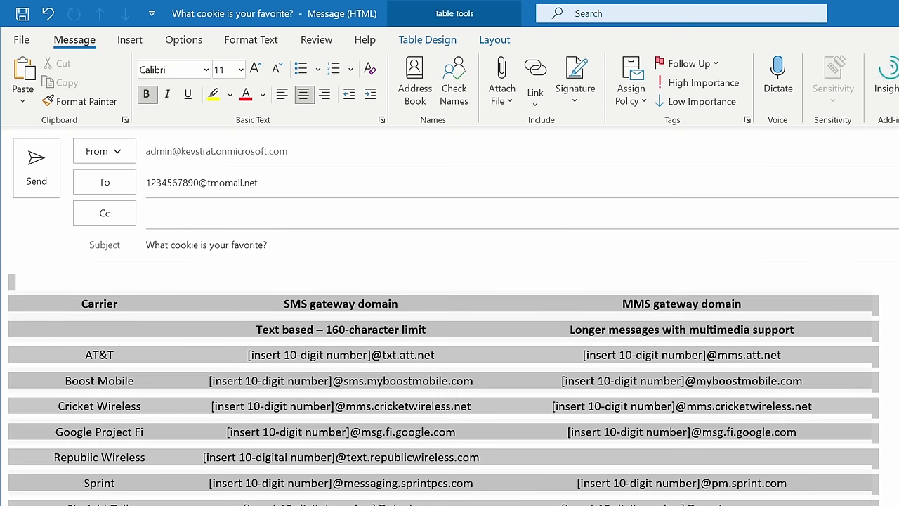
key(Delete)
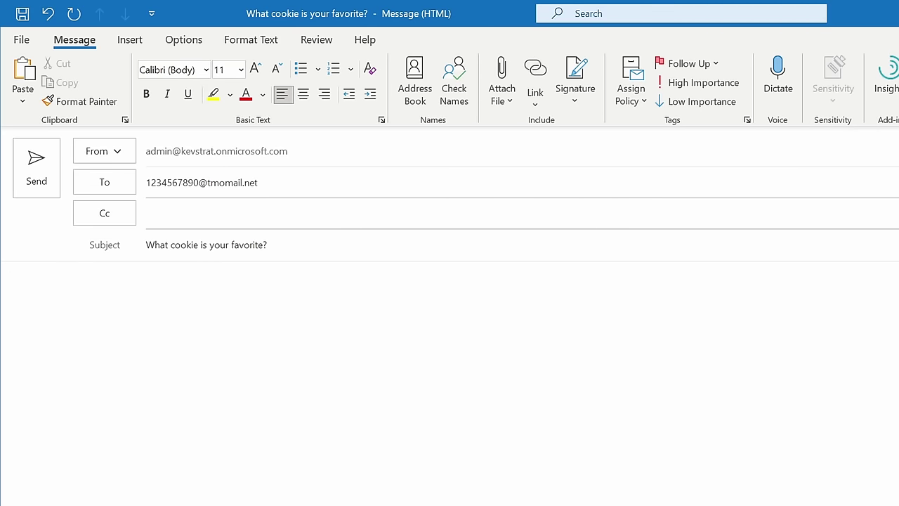
text(Blue is my fav!)
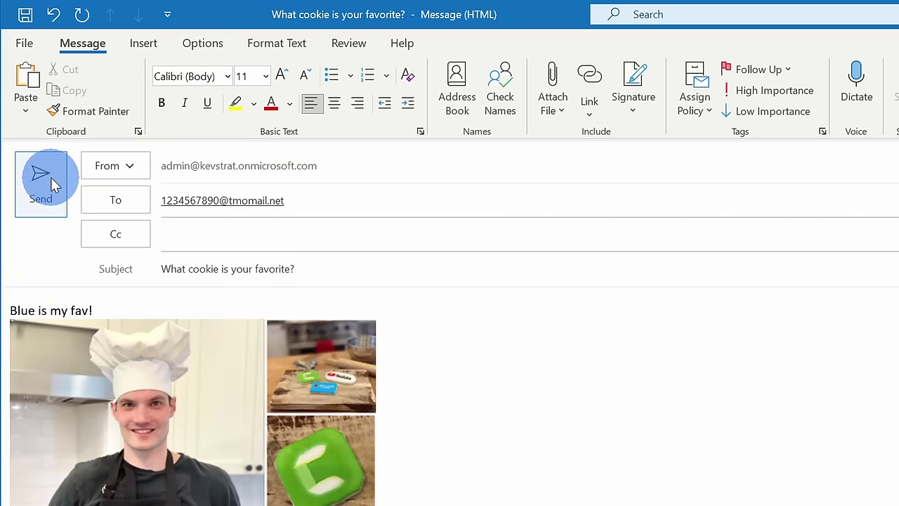
click(46, 184)
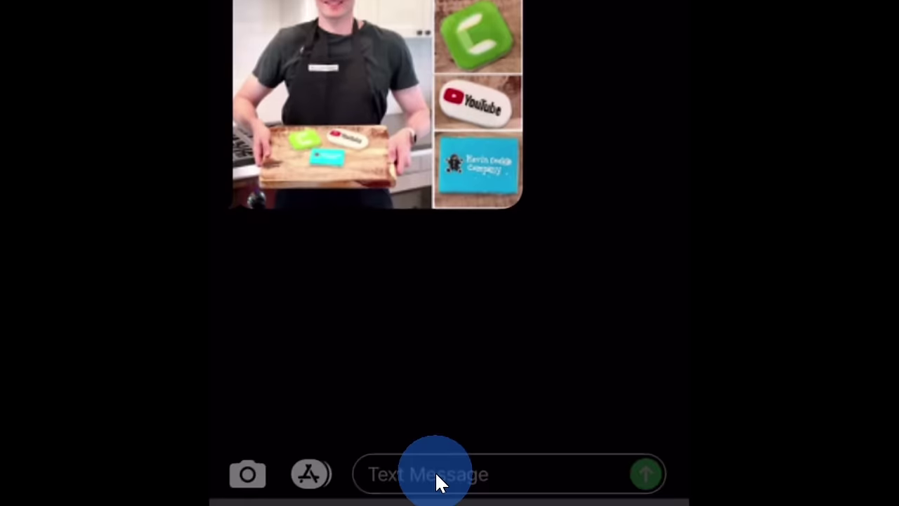
Reply 'My fav is green!' to the received text in iPhone Messages.
click(435, 470)
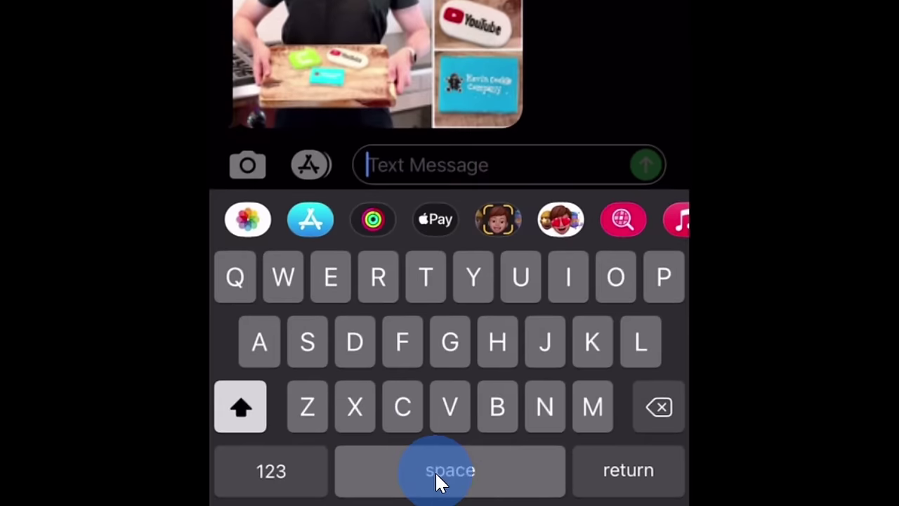
text(My fav is green!)
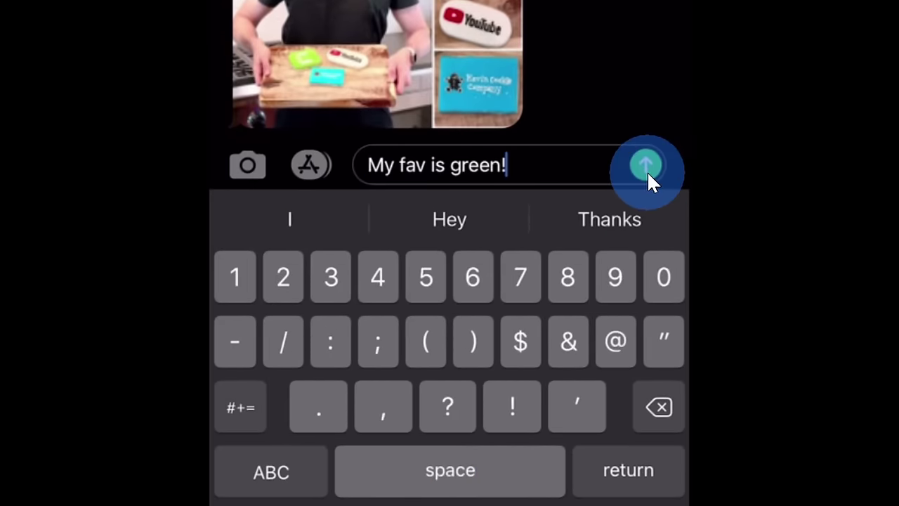
click(647, 170)
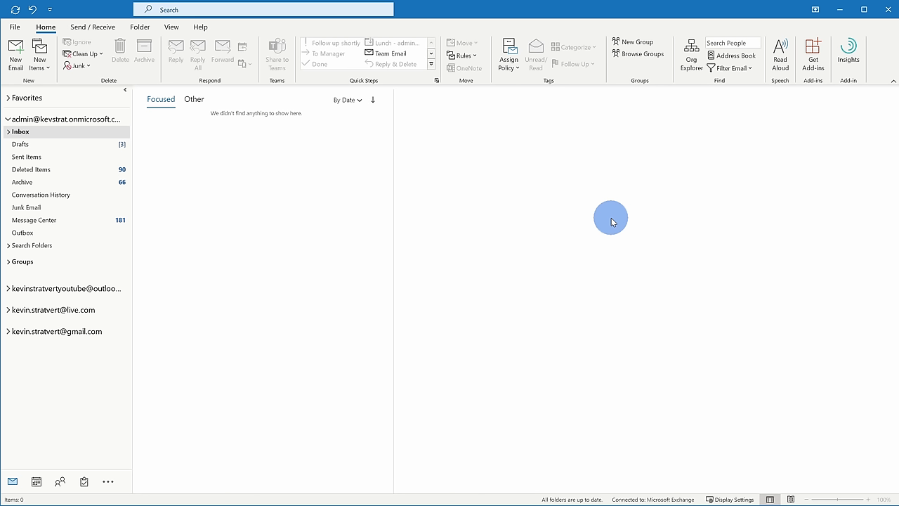
mouse_move(56, 485)
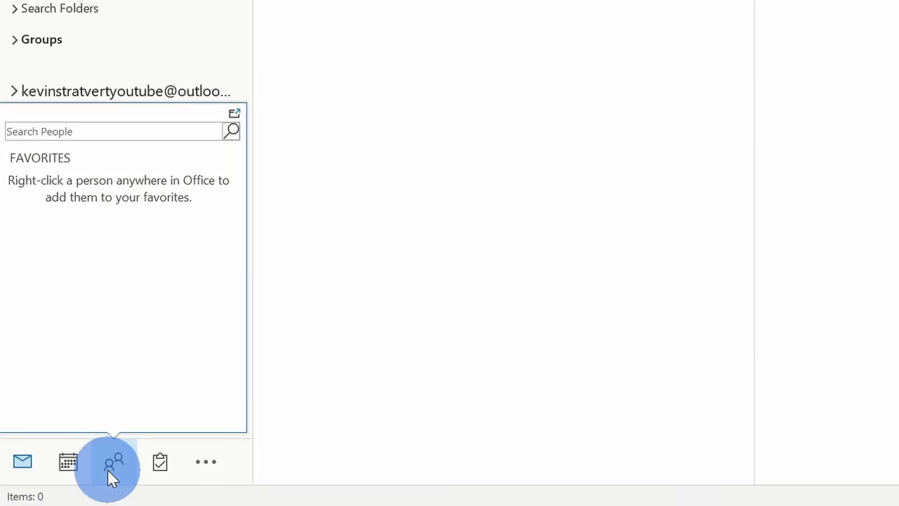
click(111, 466)
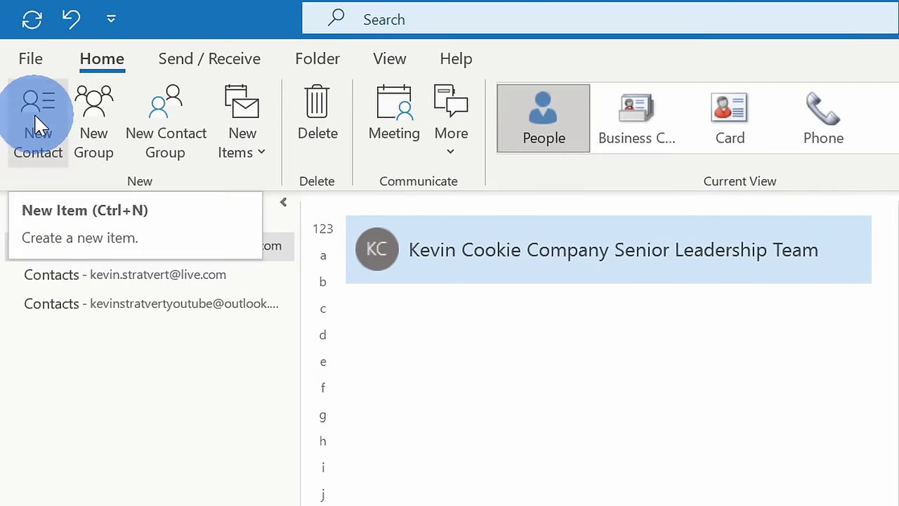
click(38, 126)
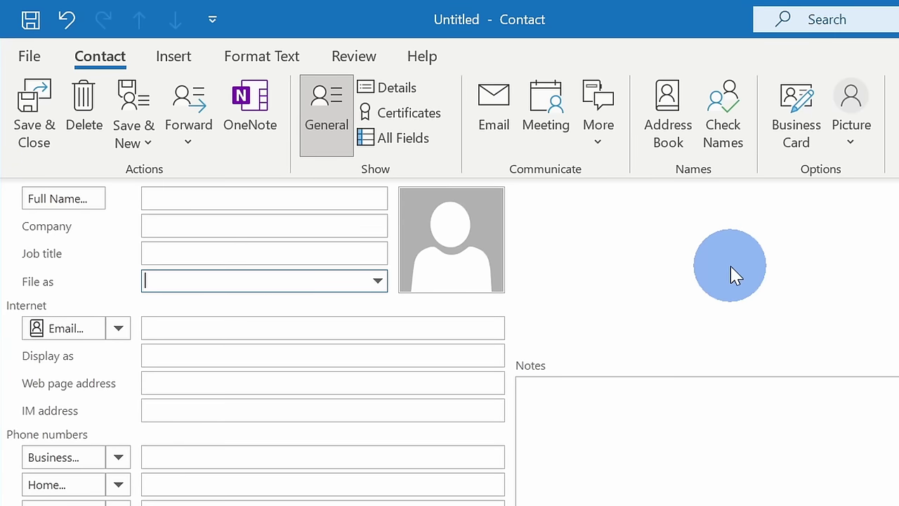
click(261, 197)
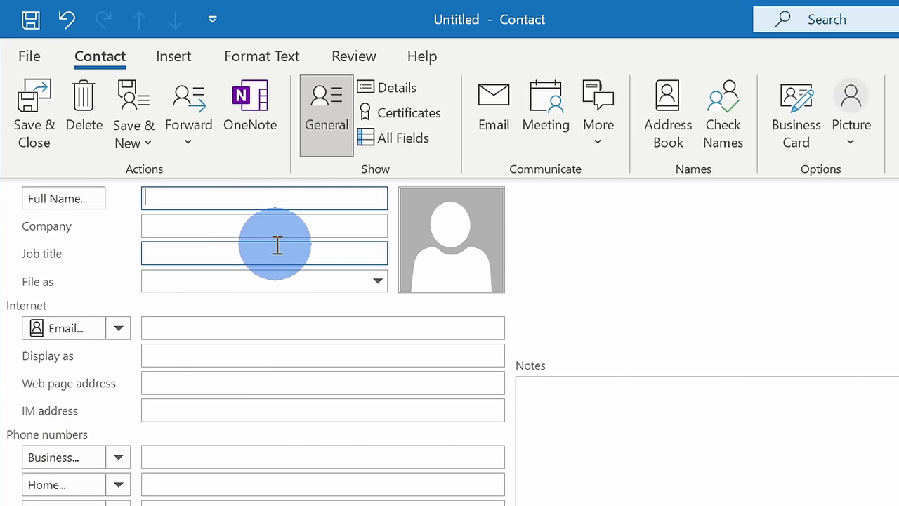
text(Cookie Monster)
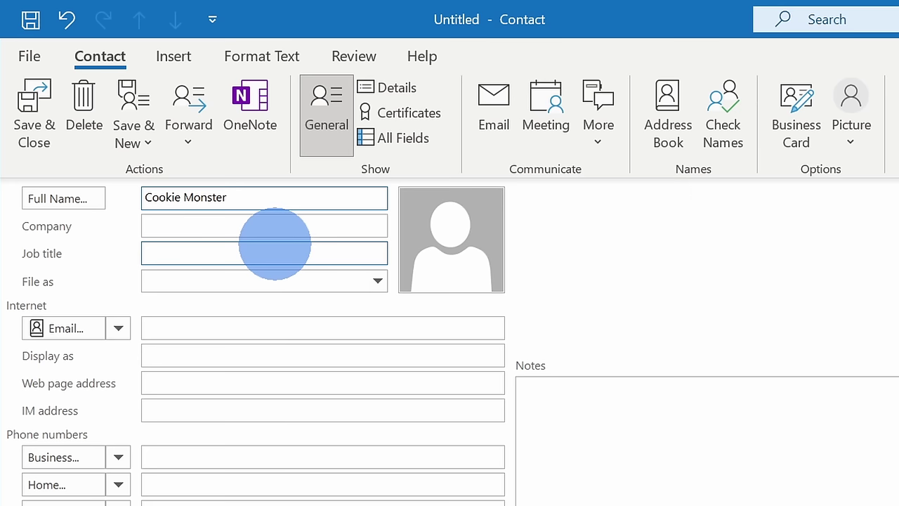
text(Text)
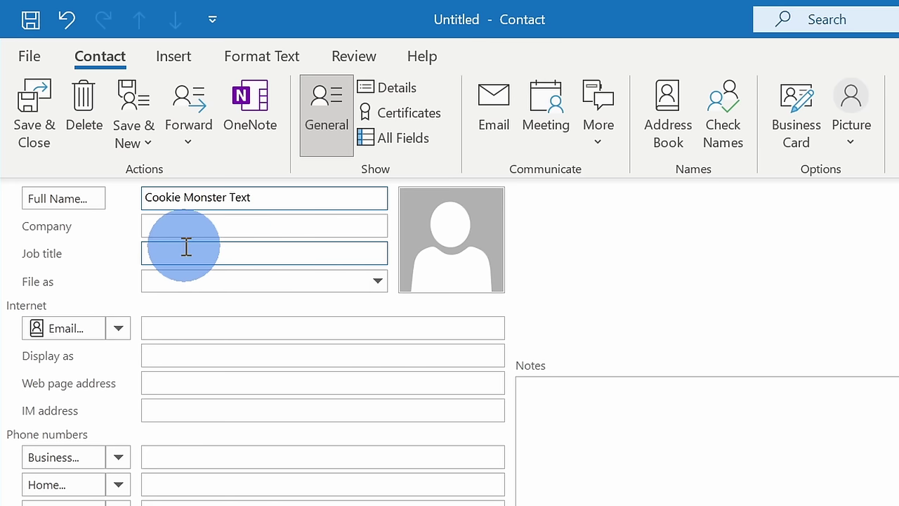
click(185, 328)
text(1234567890@tmomail.net)
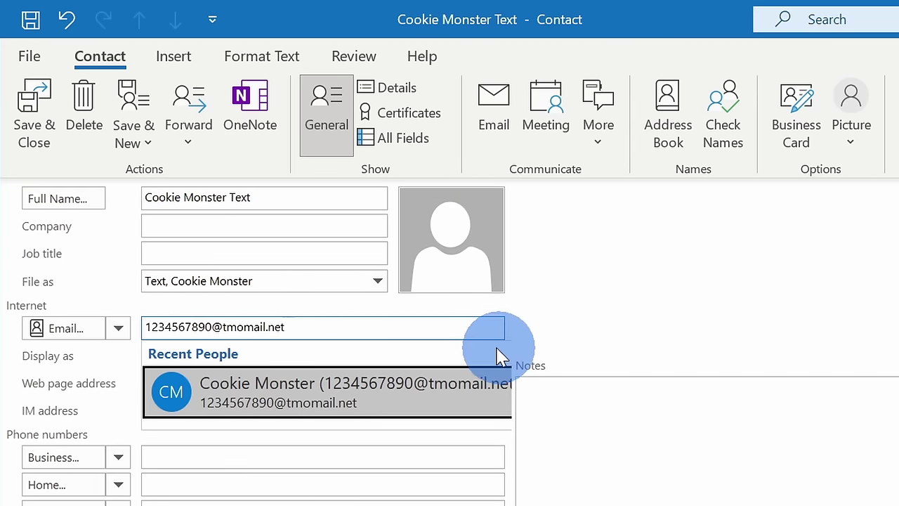
click(554, 336)
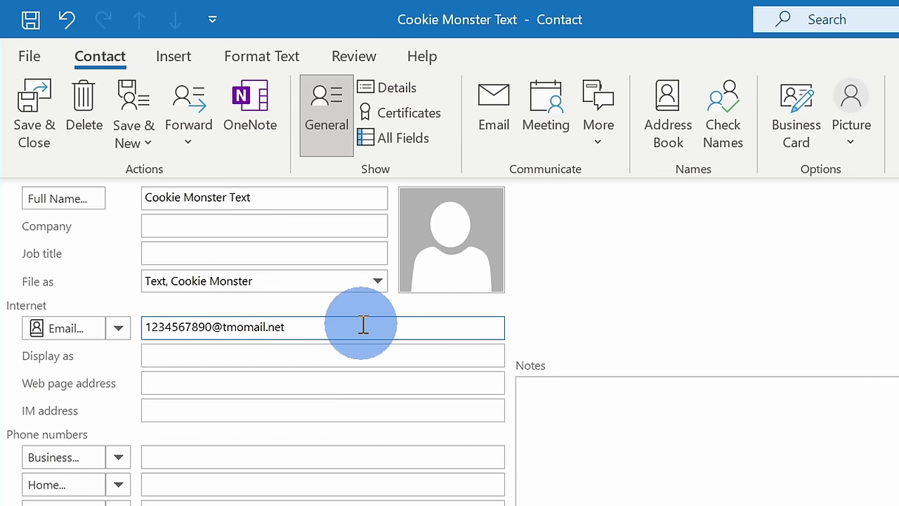
Save the Cookie Monster Text contact, test it as a message recipient, and return to People.
click(43, 118)
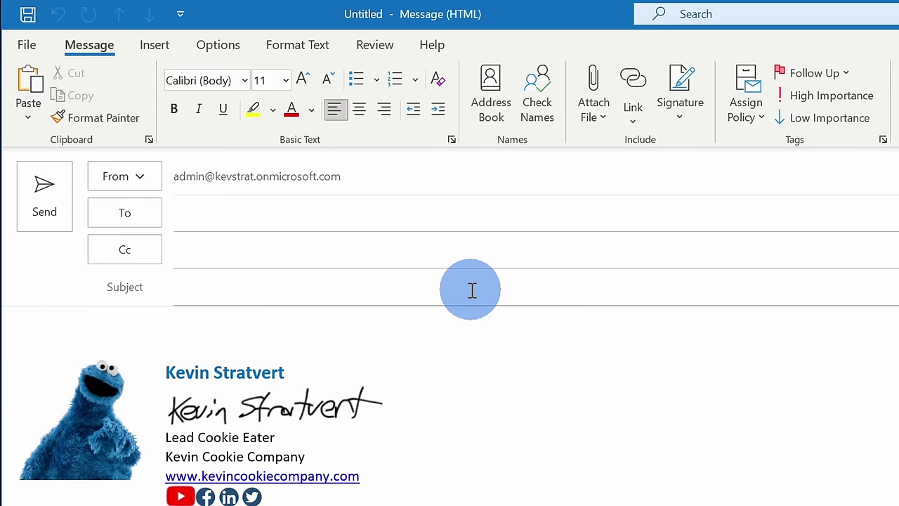
click(222, 212)
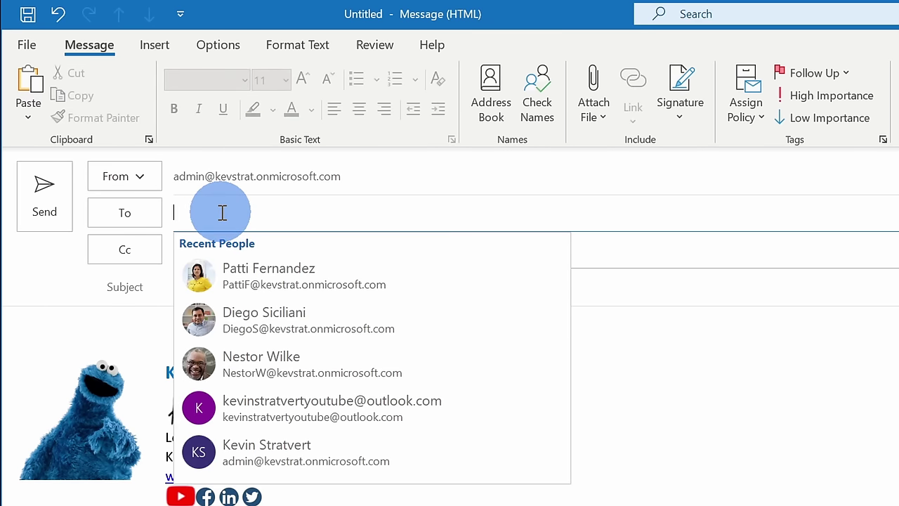
text(cookie monster text)
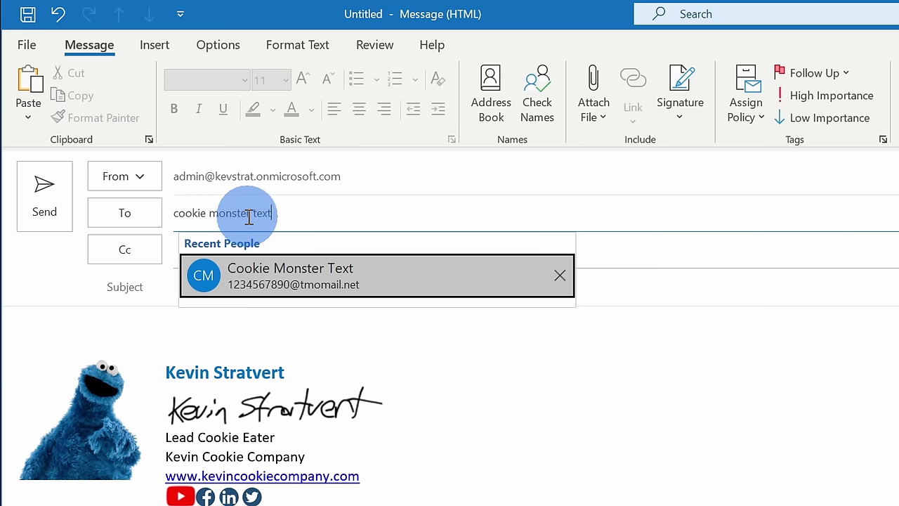
click(332, 274)
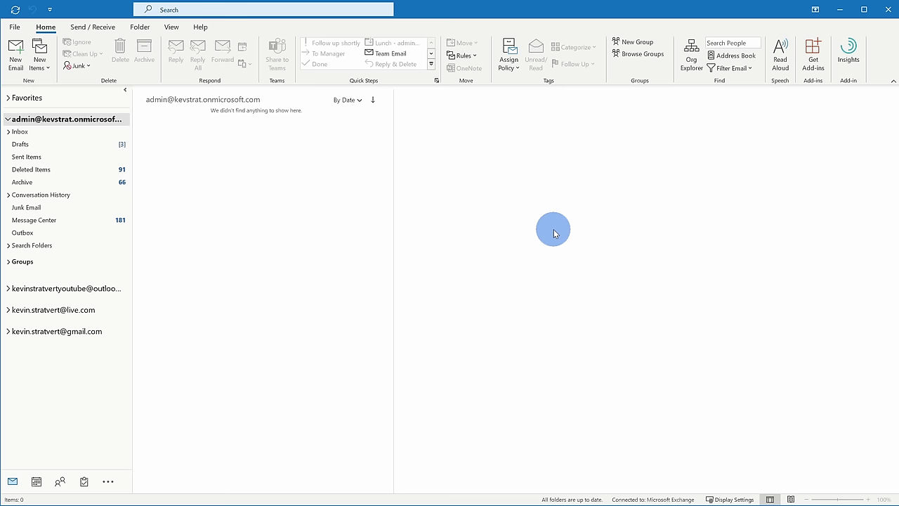
mouse_move(60, 484)
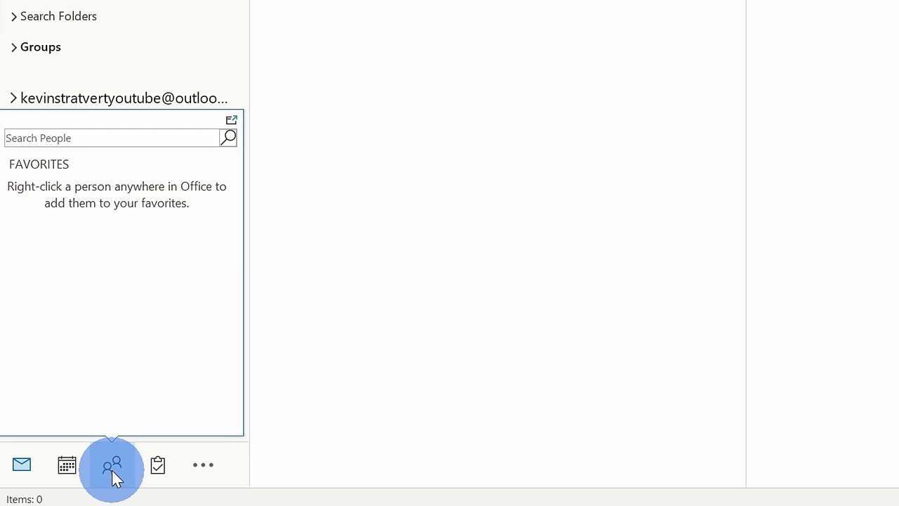
click(112, 470)
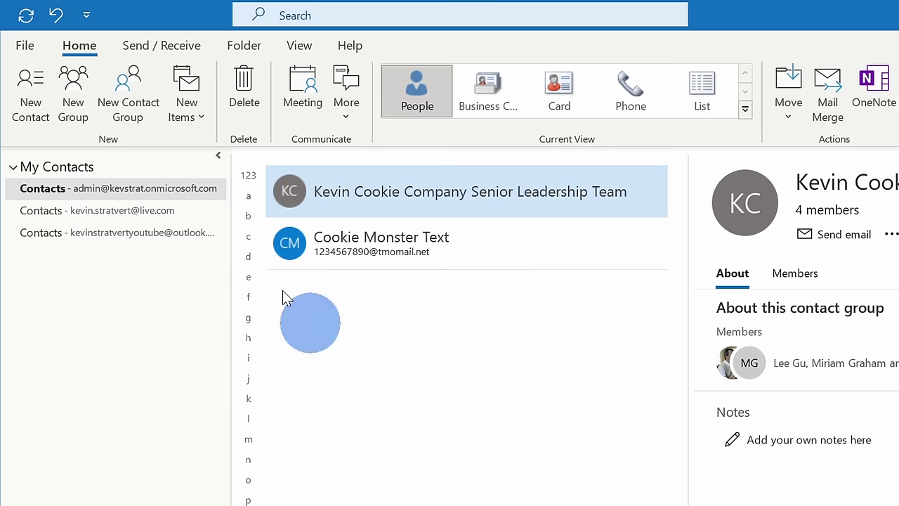
Start a contact group and add new e-mail member 'Cookie Monster Text' with the pasted gateway address.
click(144, 123)
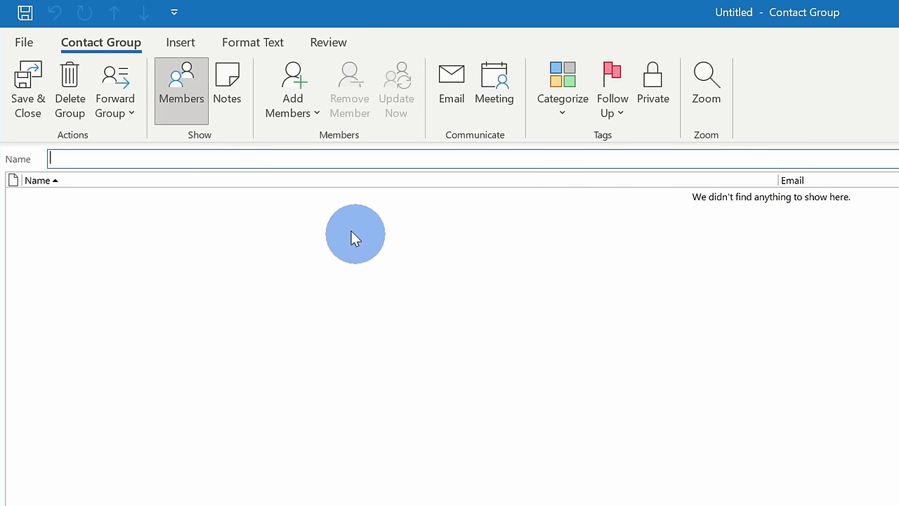
click(293, 111)
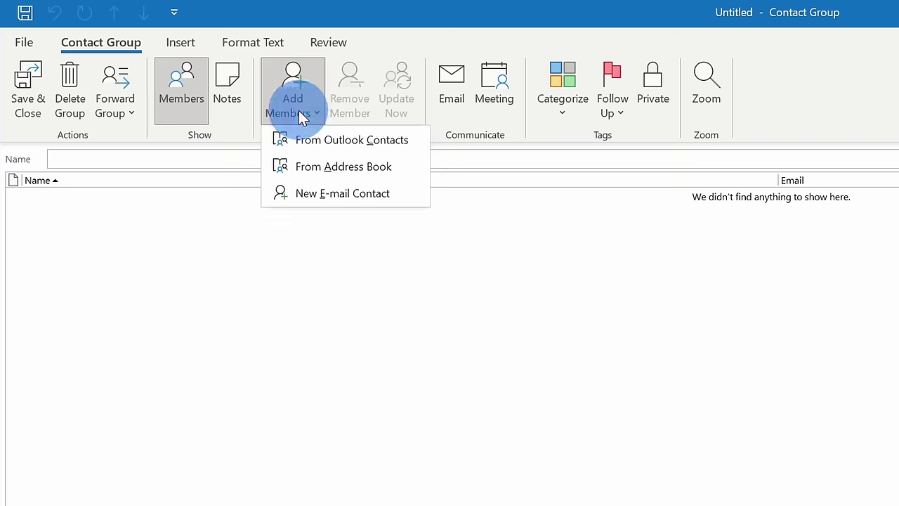
click(354, 194)
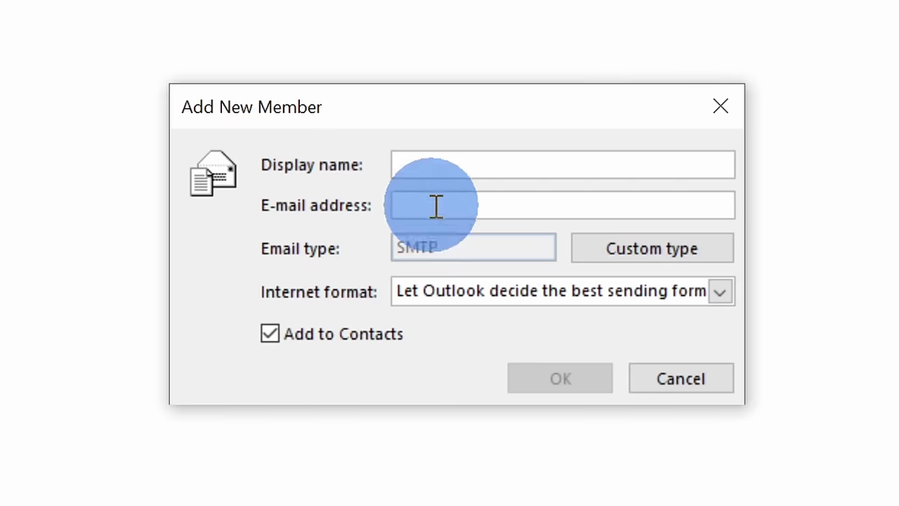
click(467, 167)
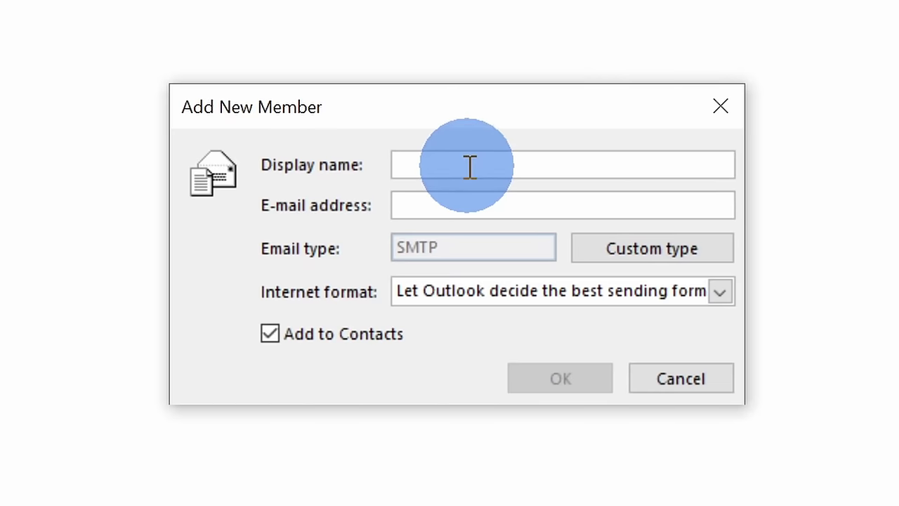
text(Cookie Monster Text)
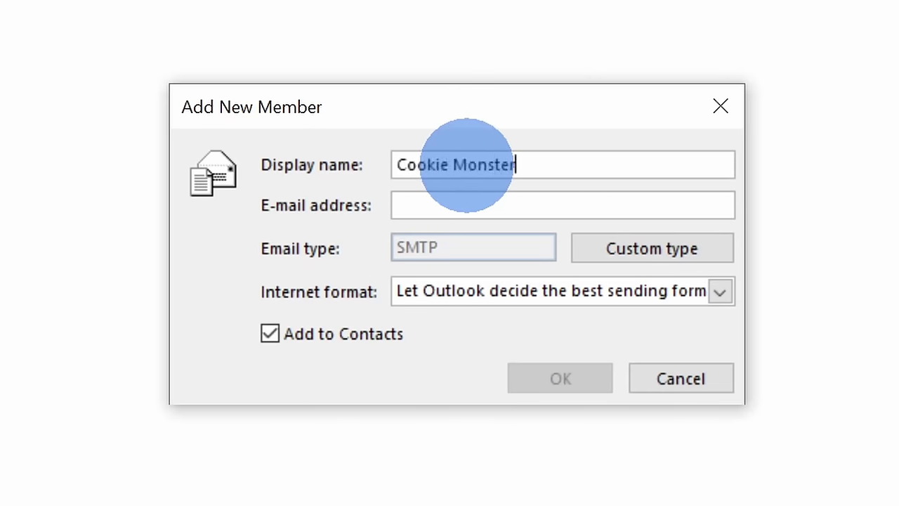
click(468, 205)
key(ctrl+v)
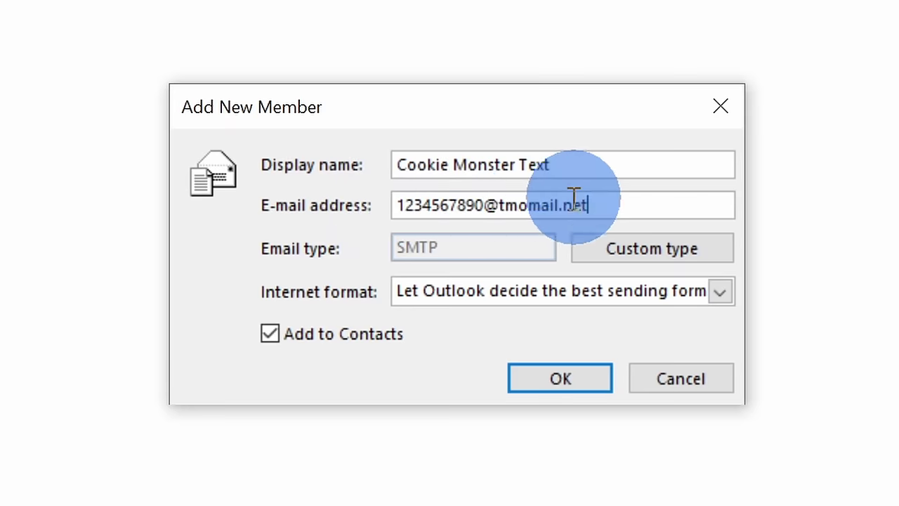
click(562, 379)
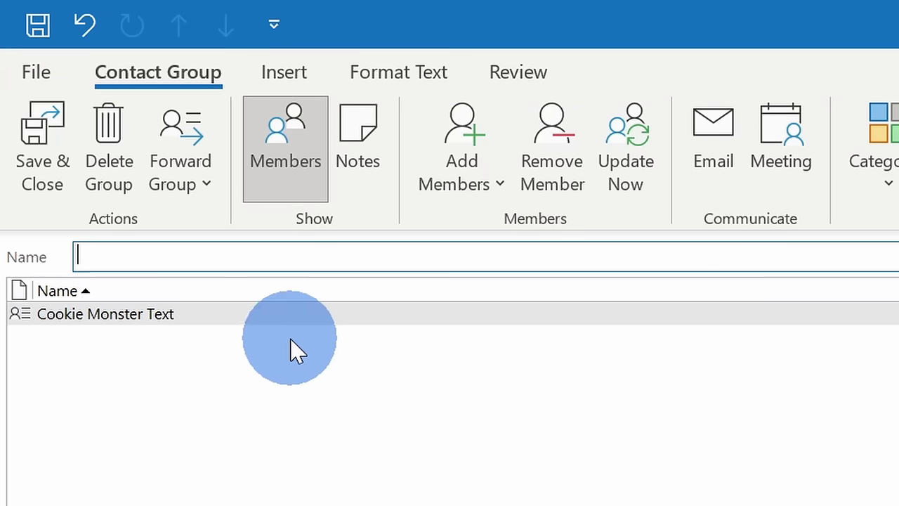
Add two more members, name the group 'Cookie Fans', and save it.
click(454, 168)
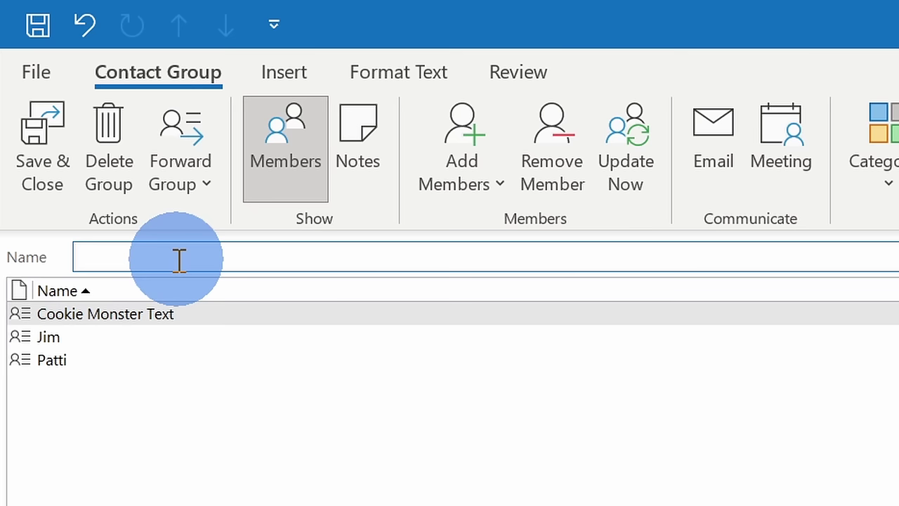
text(Cookie Fans)
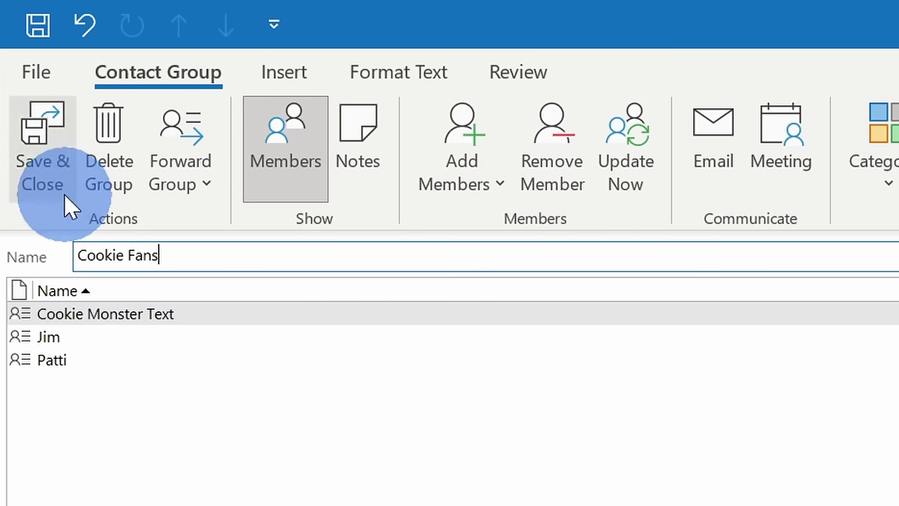
click(50, 154)
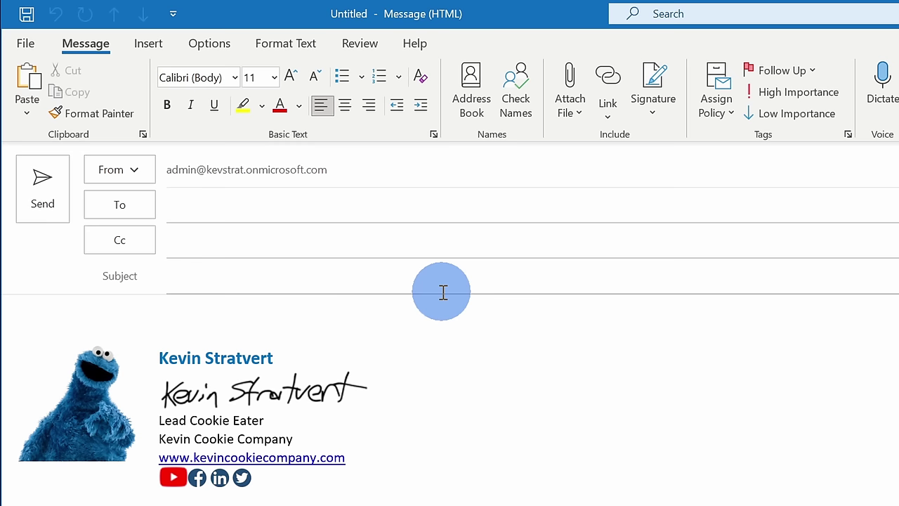
Type 'cookie fans' in a new message's To field and pick the Cookie Fans group.
click(296, 207)
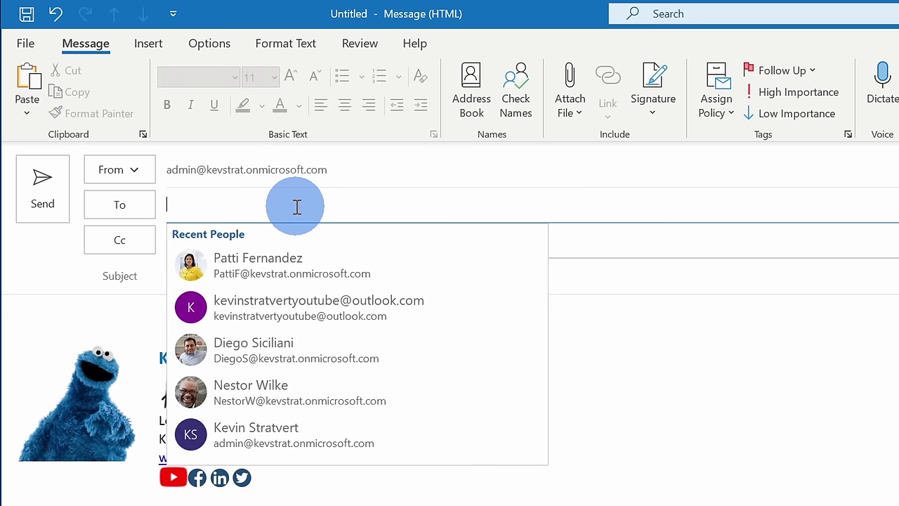
text(cookie fans)
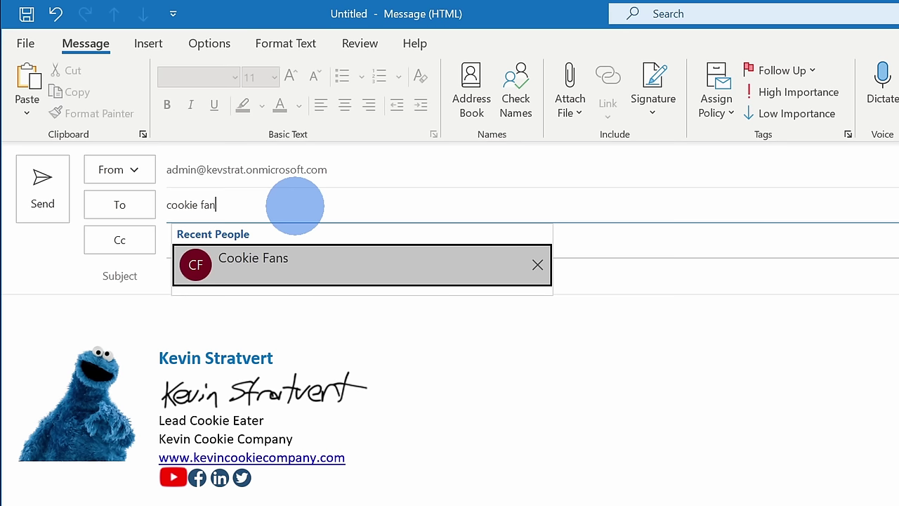
click(336, 267)
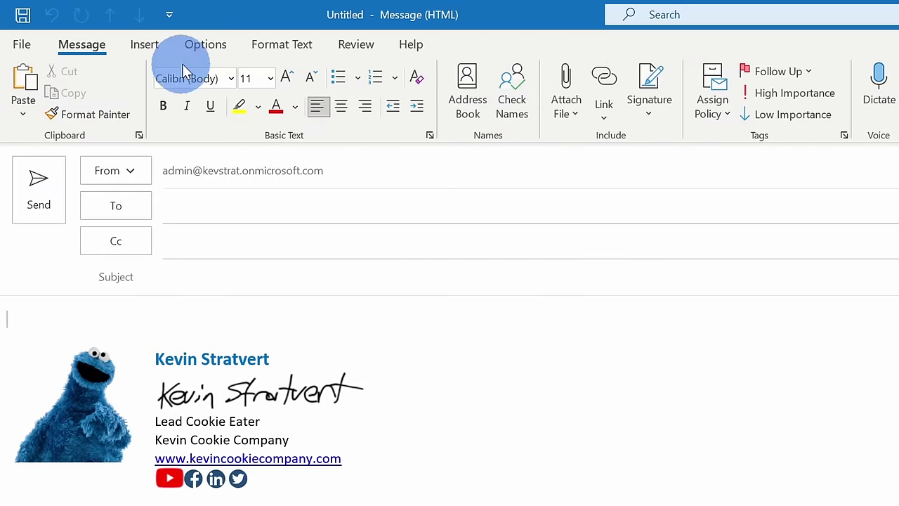
Set Have replies sent to the phone's text gateway address via Options > Direct Replies To.
click(203, 47)
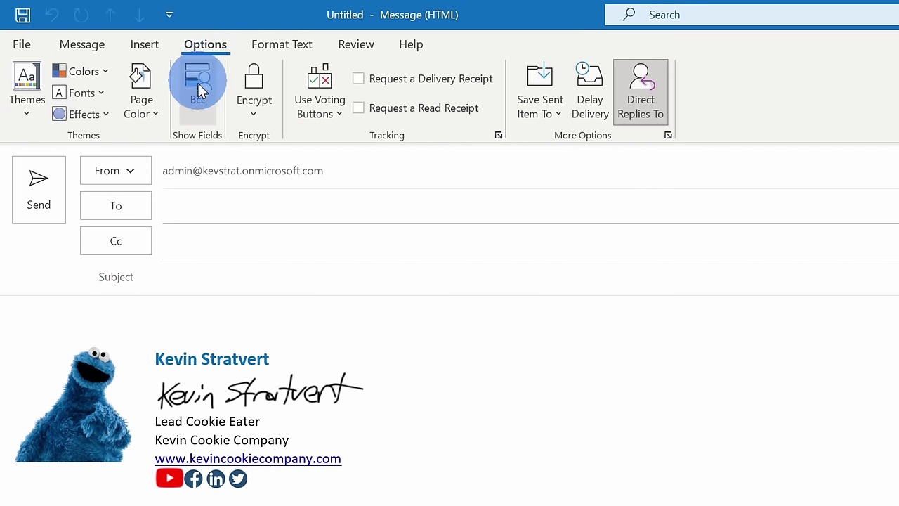
click(654, 102)
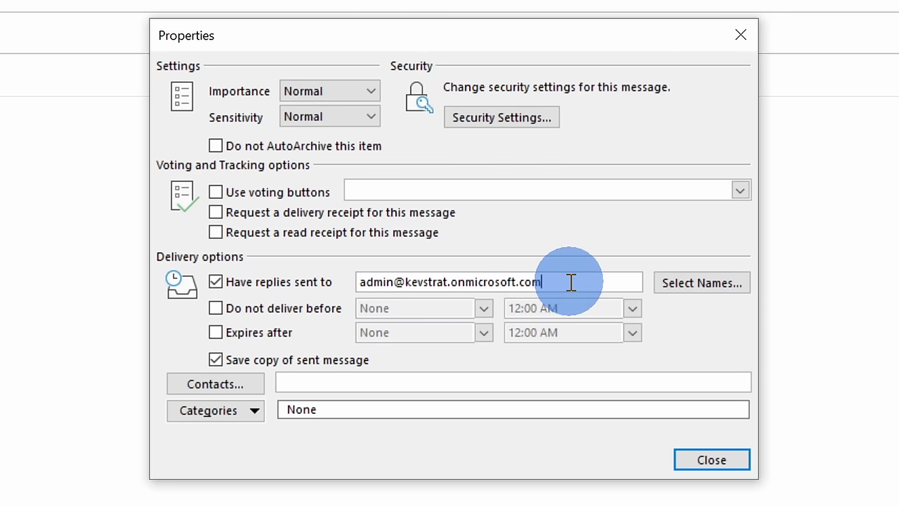
key(ctrl+a)
key(ctrl+v)
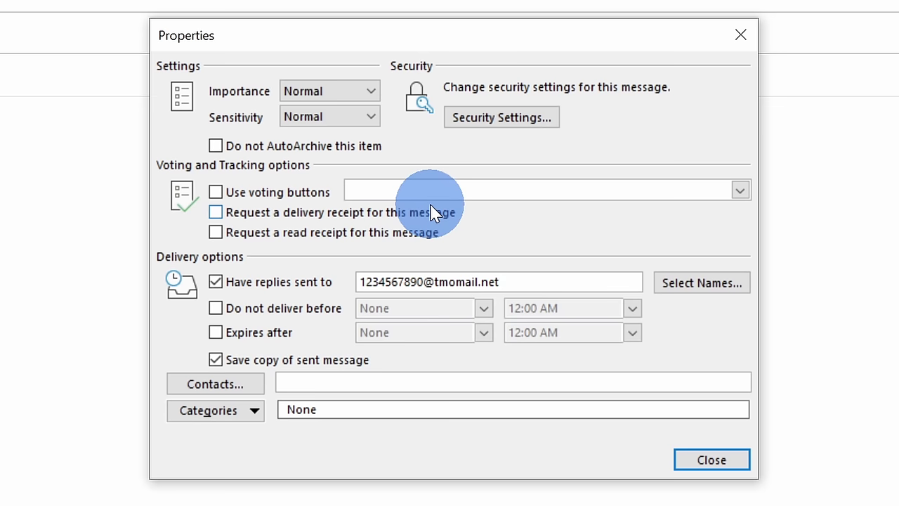
click(731, 463)
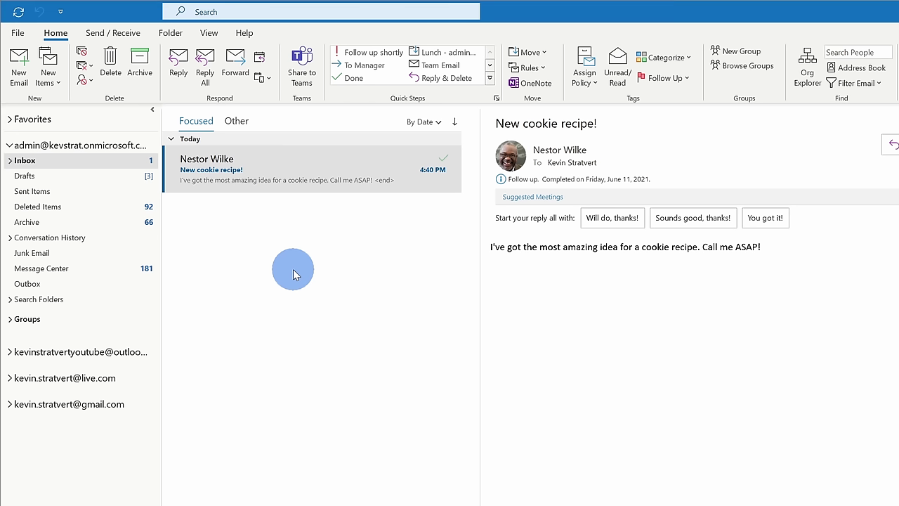
Create a rule from the 'New cookie recipe!' email with the from-sender condition, continuing in the Rules Wizard.
click(295, 166)
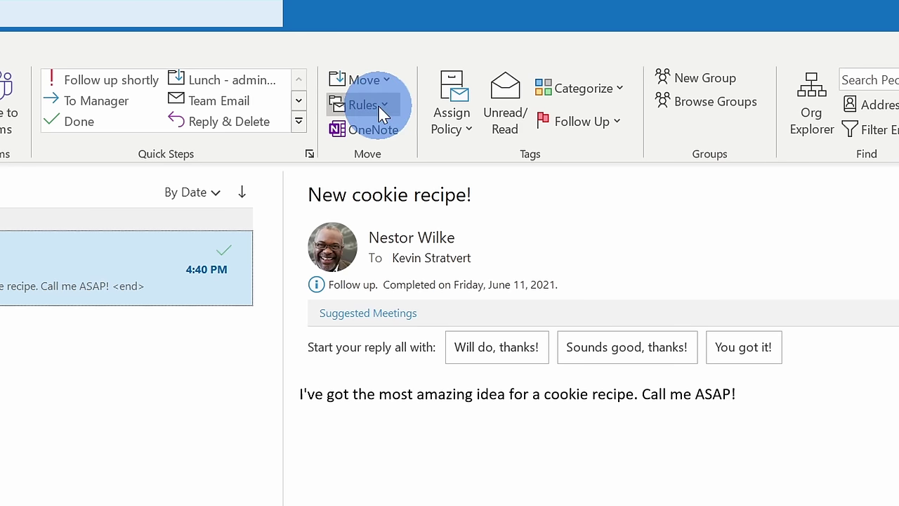
click(365, 106)
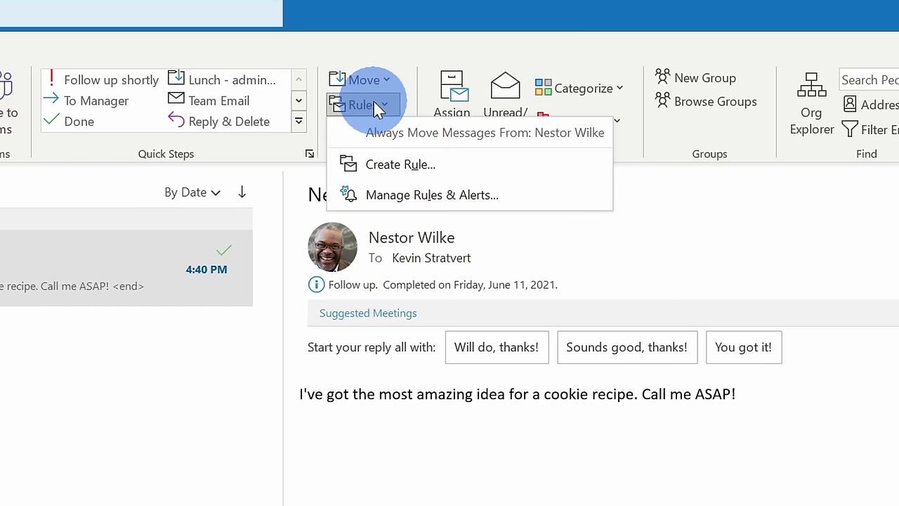
click(424, 167)
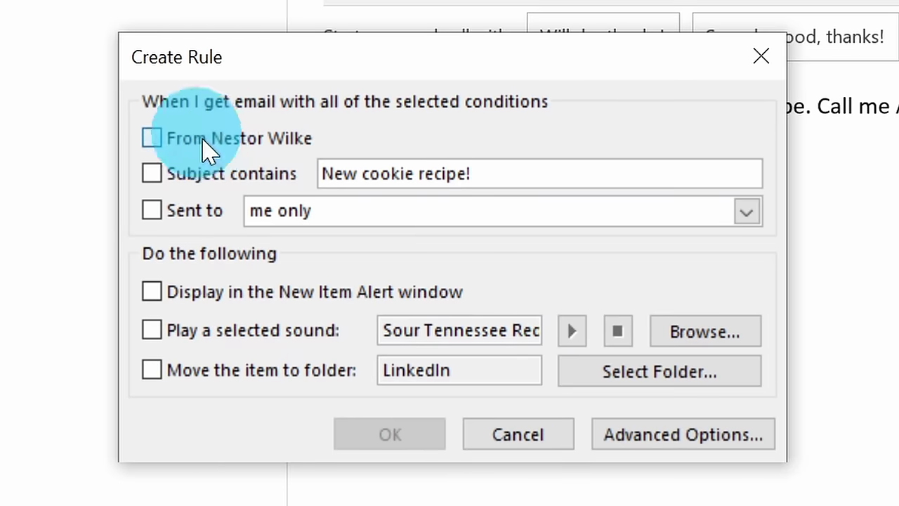
click(269, 147)
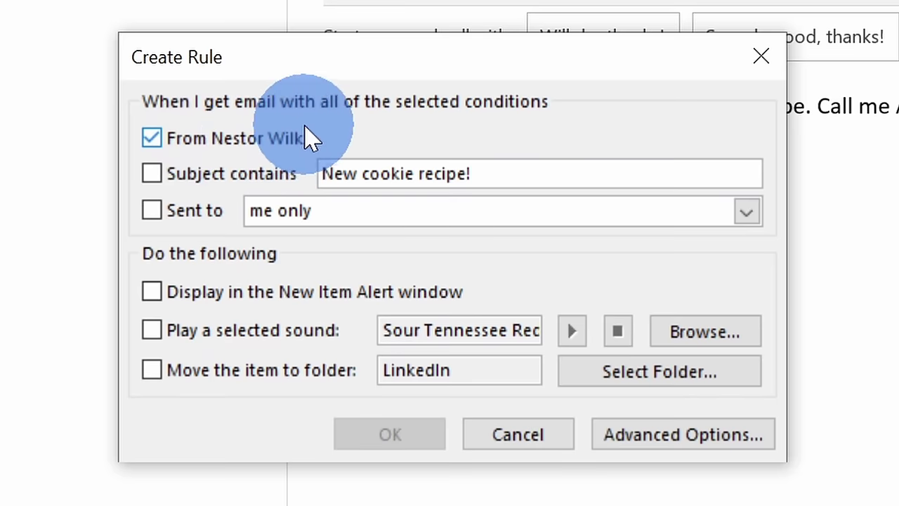
click(715, 440)
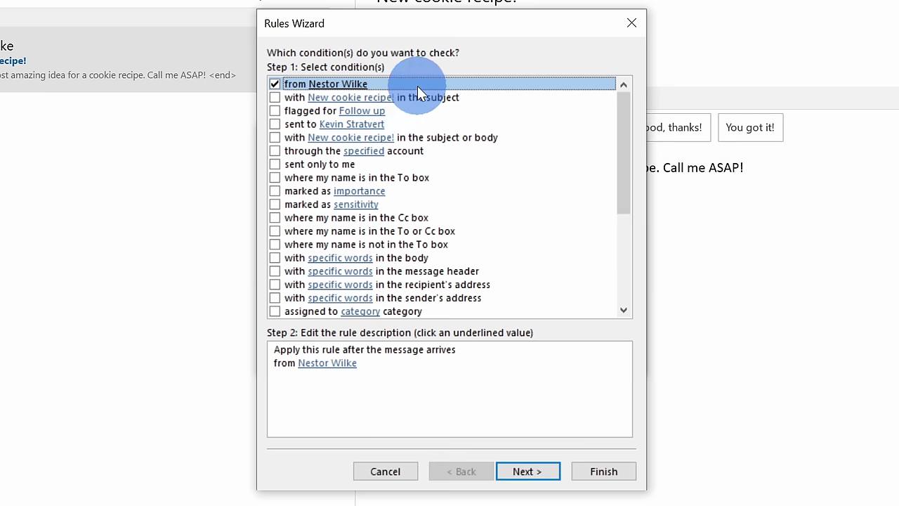
Make the rule forward that sender's mail to Cookie Monster Text's pasted phone gateway address, then finish it.
click(534, 472)
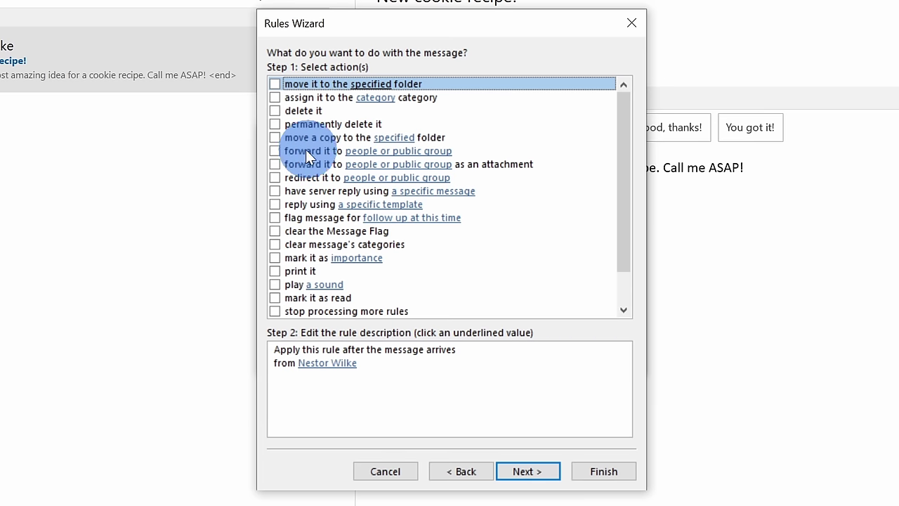
click(277, 150)
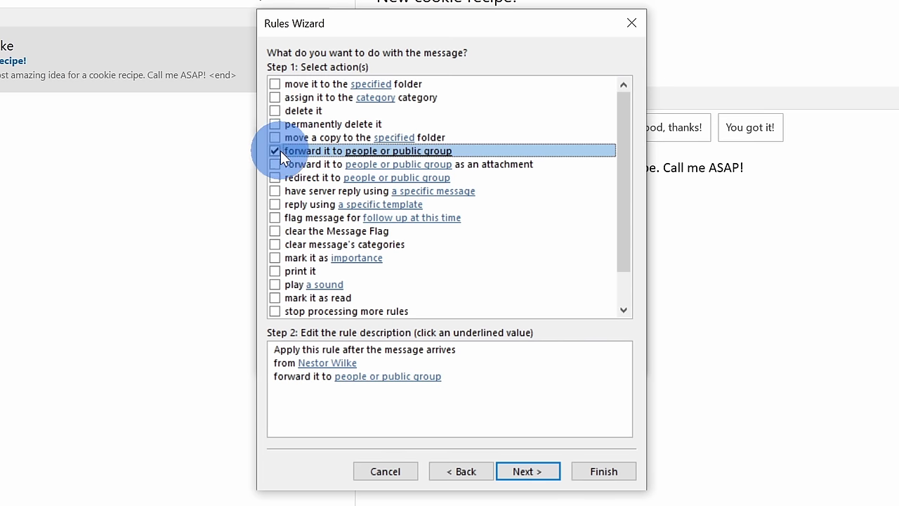
click(355, 381)
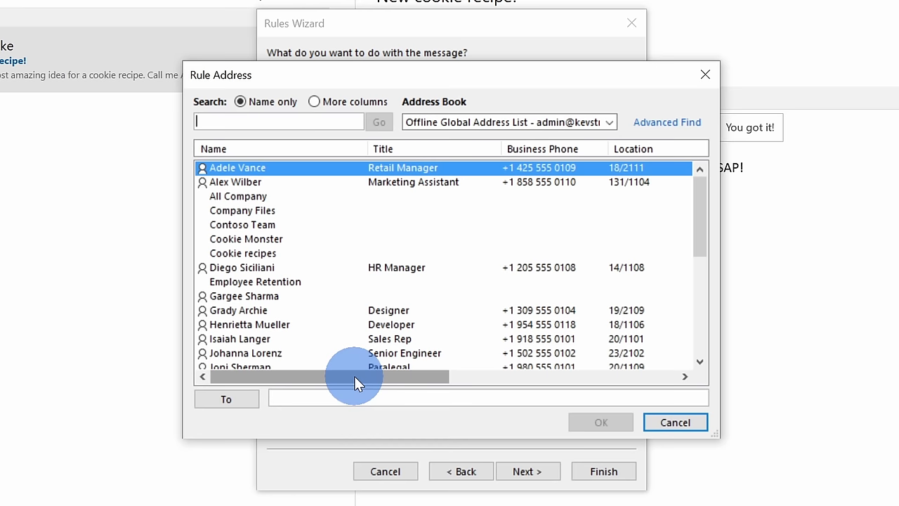
click(374, 402)
key(ctrl+v)
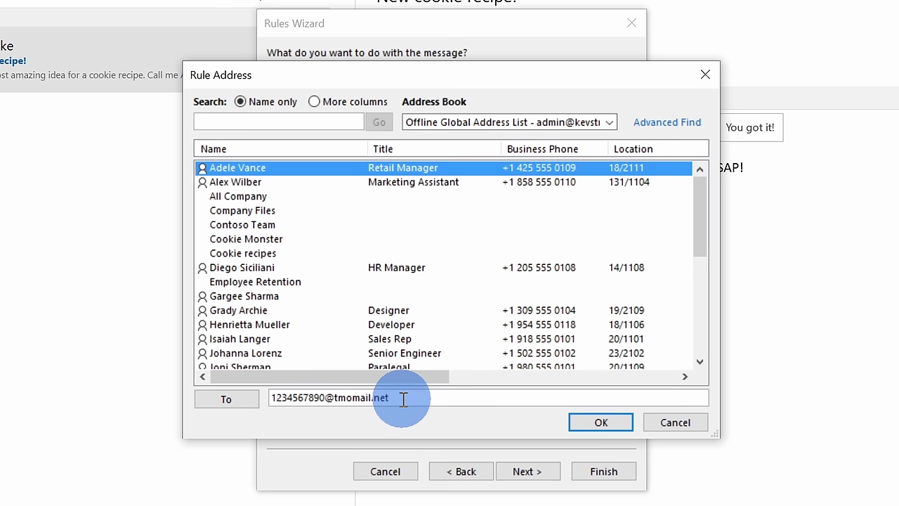
click(610, 422)
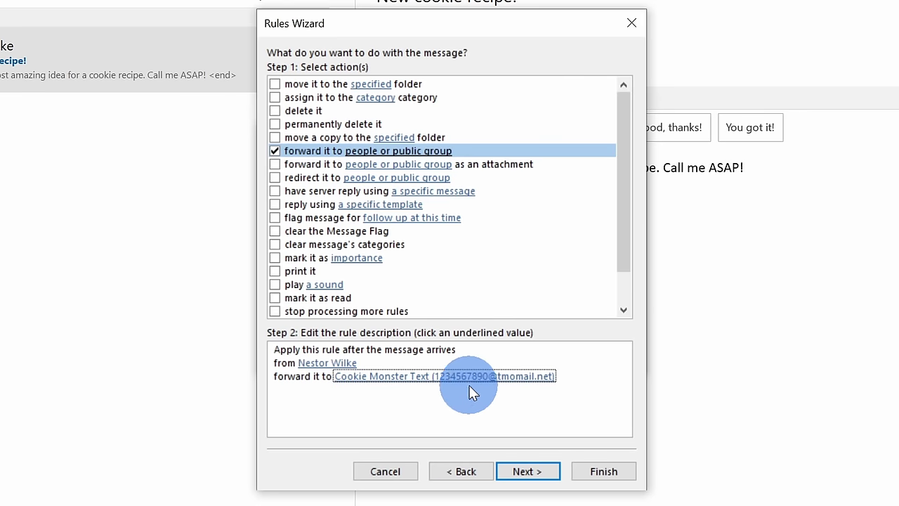
click(604, 471)
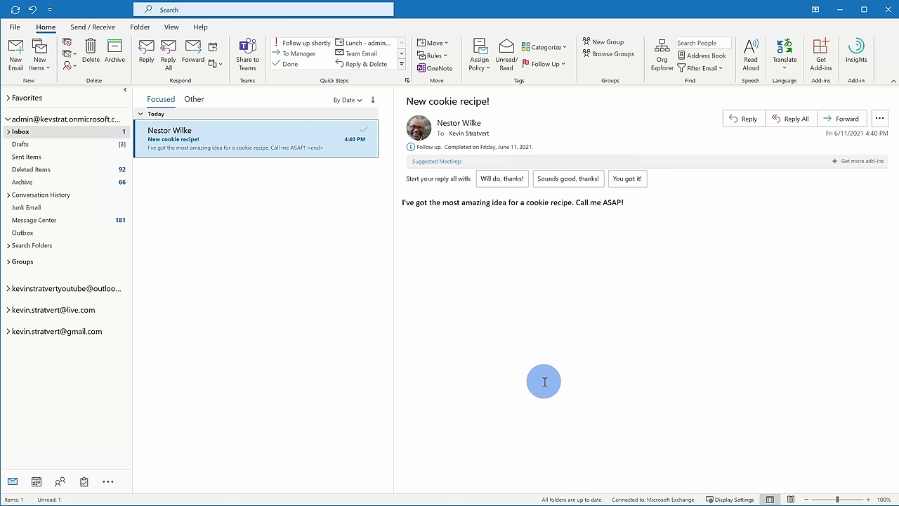